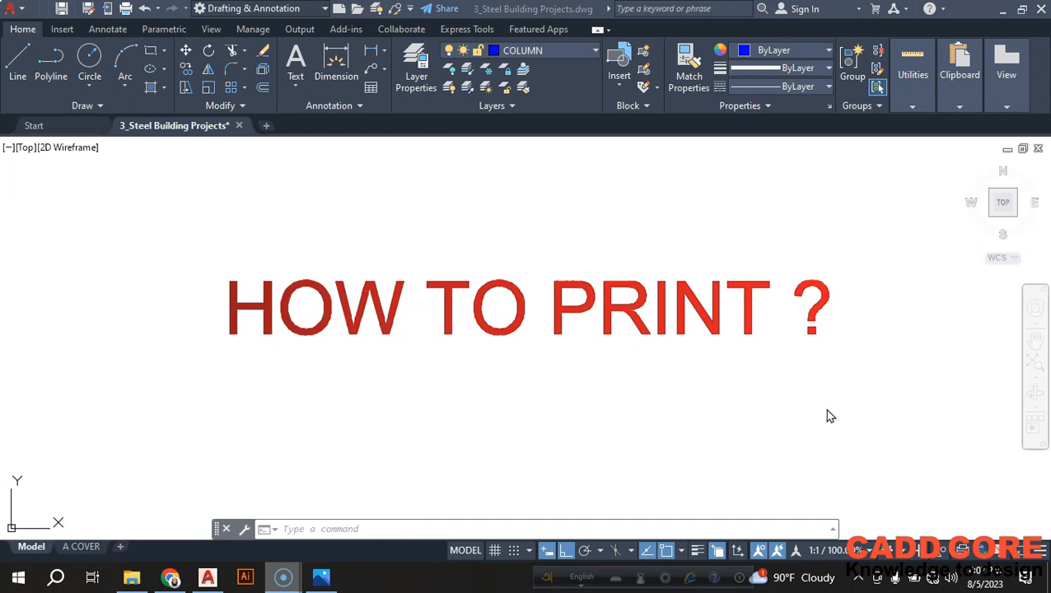
# - Bring the steel building's north elevation into view at a readable size
pyautogui.scroll(-10, 752, 274)
pyautogui.scroll(6, 485, 224)
pyautogui.scroll(2, 611, 296)
pyautogui.scroll(6, 680, 345)
pyautogui.scroll(3, 618, 346)
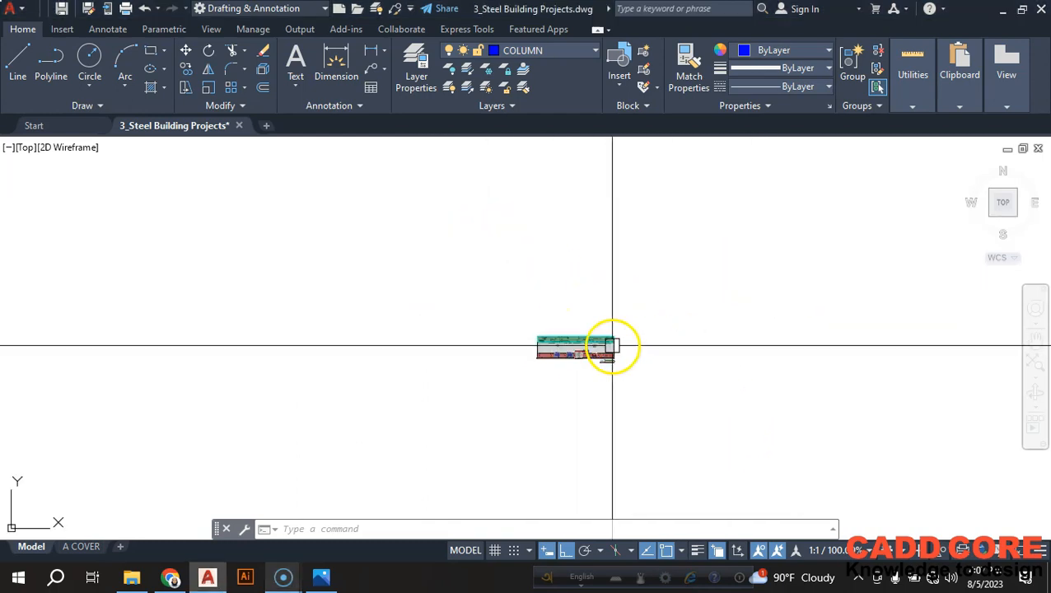
pyautogui.scroll(9, 560, 363)
pyautogui.scroll(-4, 560, 378)
pyautogui.moveTo(593, 468)
pyautogui.mouseDown(button='middle')
pyautogui.moveTo(606, 450)
pyautogui.moveTo(585, 447)
pyautogui.mouseUp(button='middle')
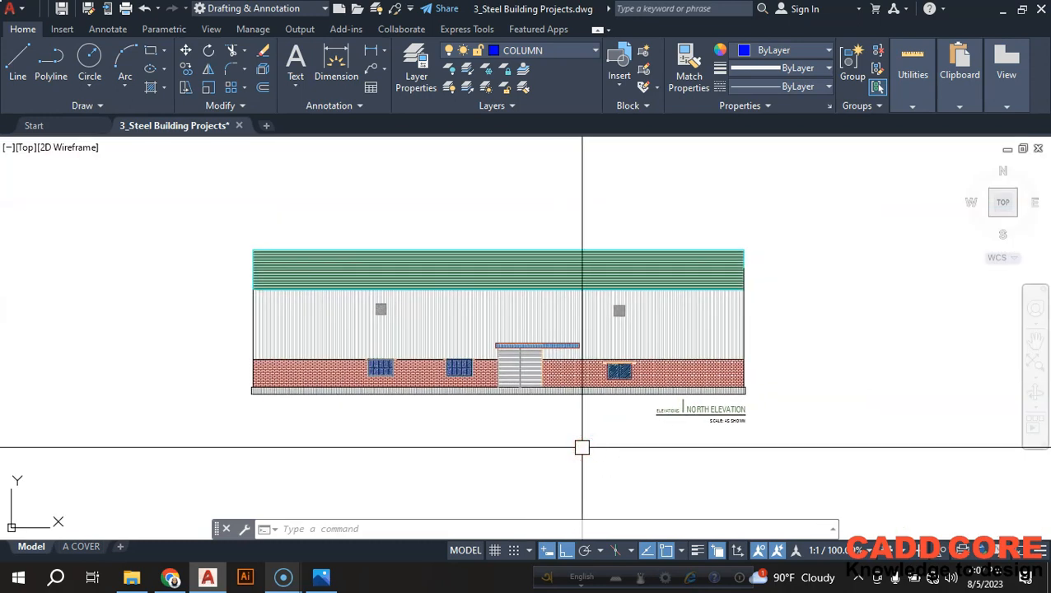
pyautogui.moveTo(582, 429); pyautogui.dragTo(579, 433, button='middle')
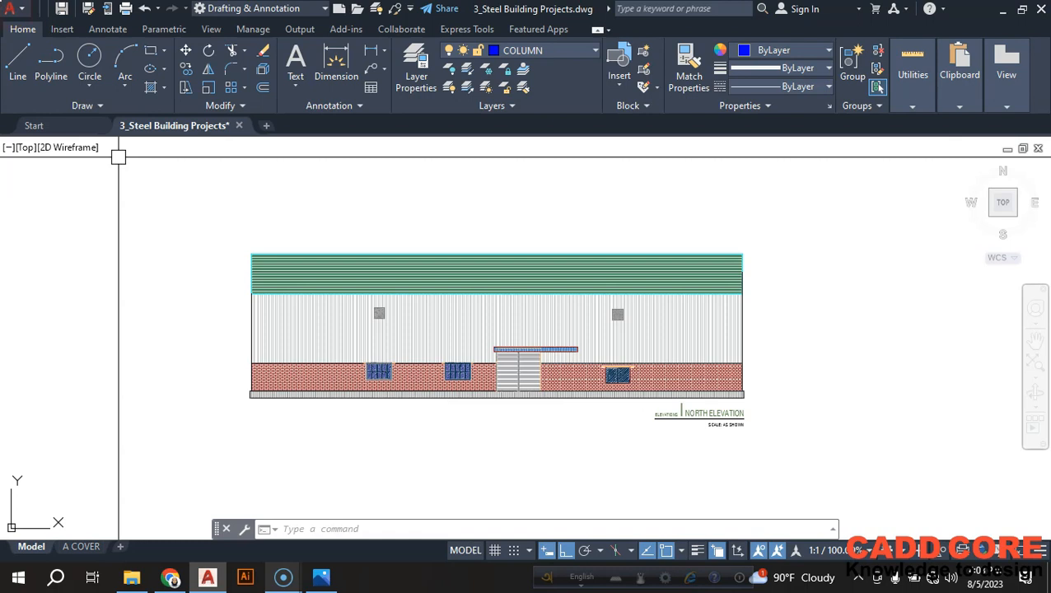
# - Start the Plot command for the model space drawing
pyautogui.click(20, 12)
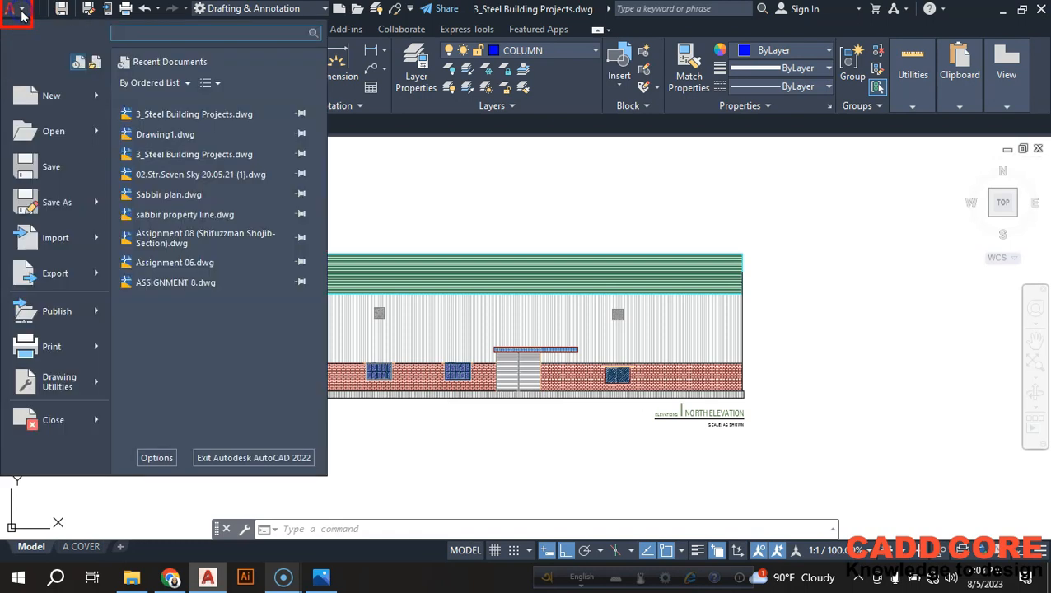
pyautogui.click(68, 351)
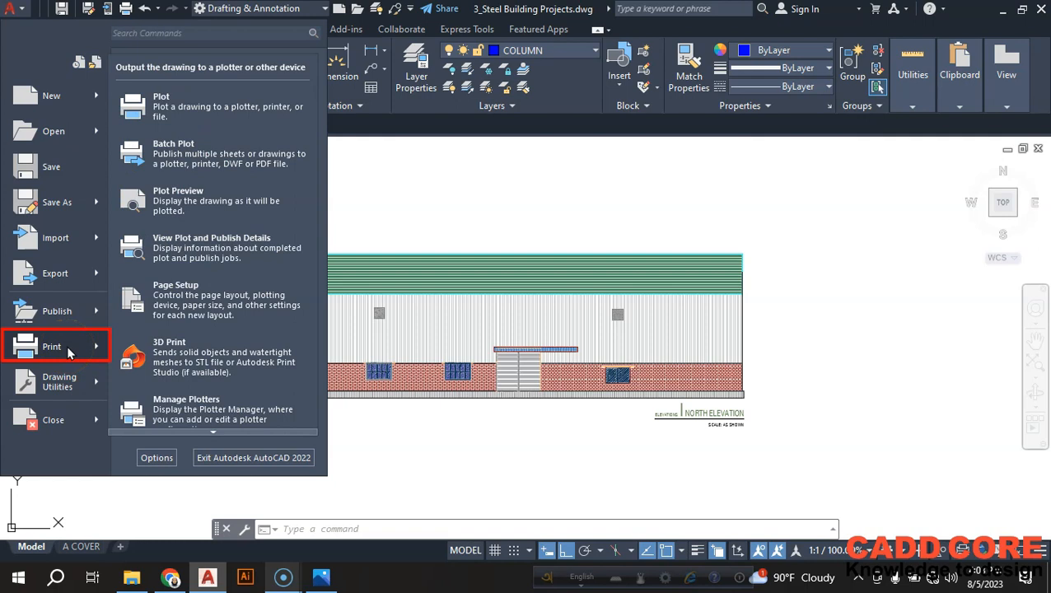
pyautogui.click(586, 164)
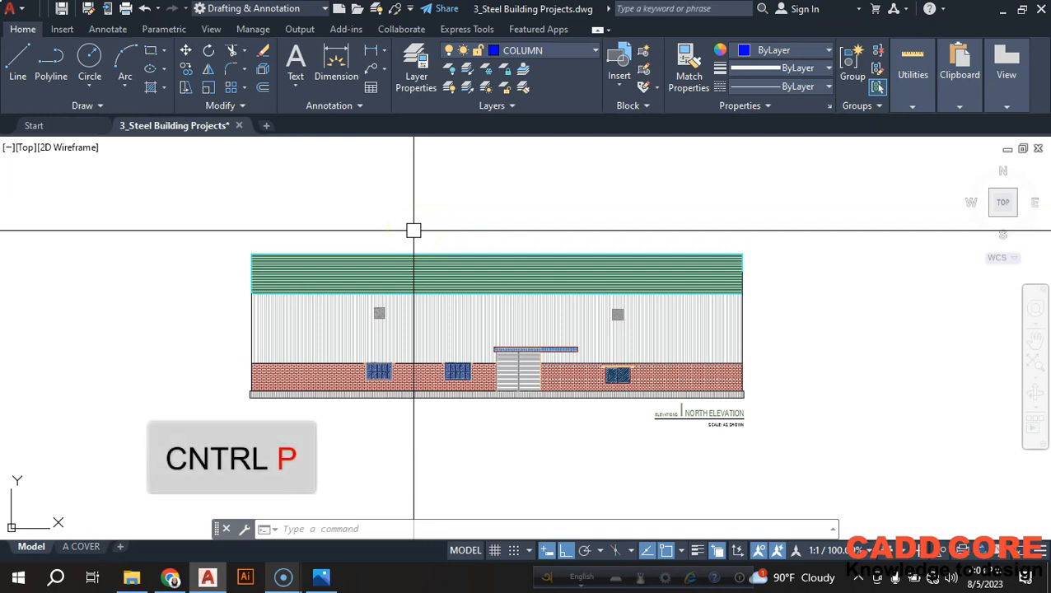
pyautogui.hotkey('ctrl', 'p')
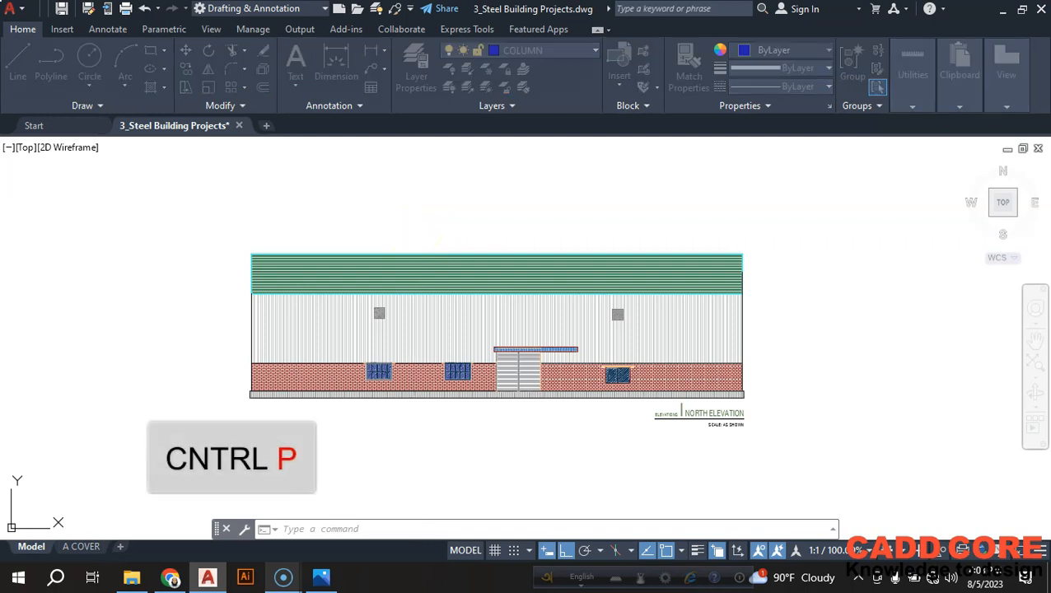
pyautogui.click(626, 335)
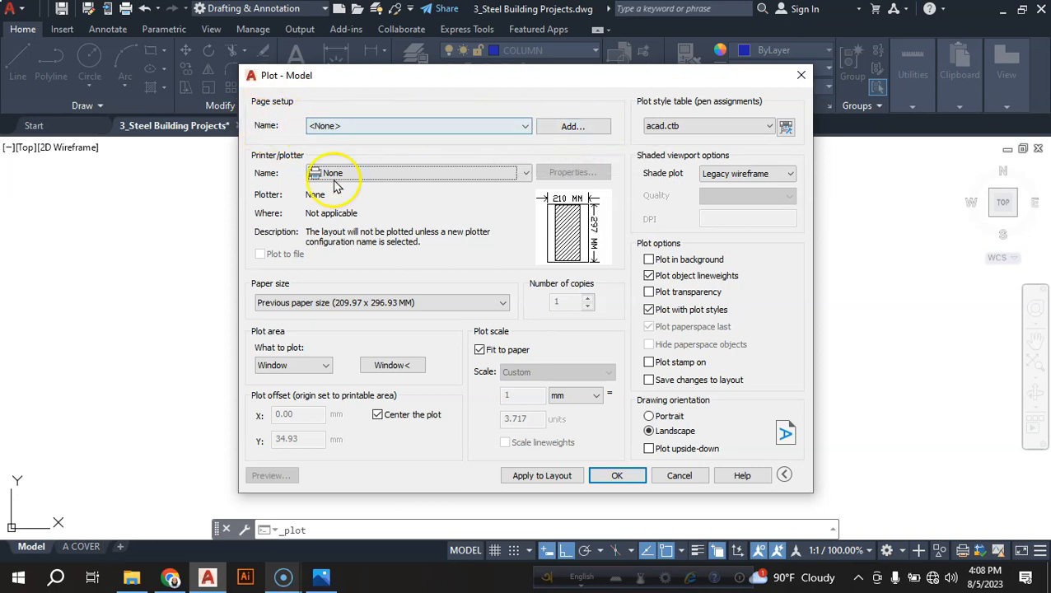
# - Load the page setup Setup2 and set the page setup back to None
pyautogui.click(572, 128)
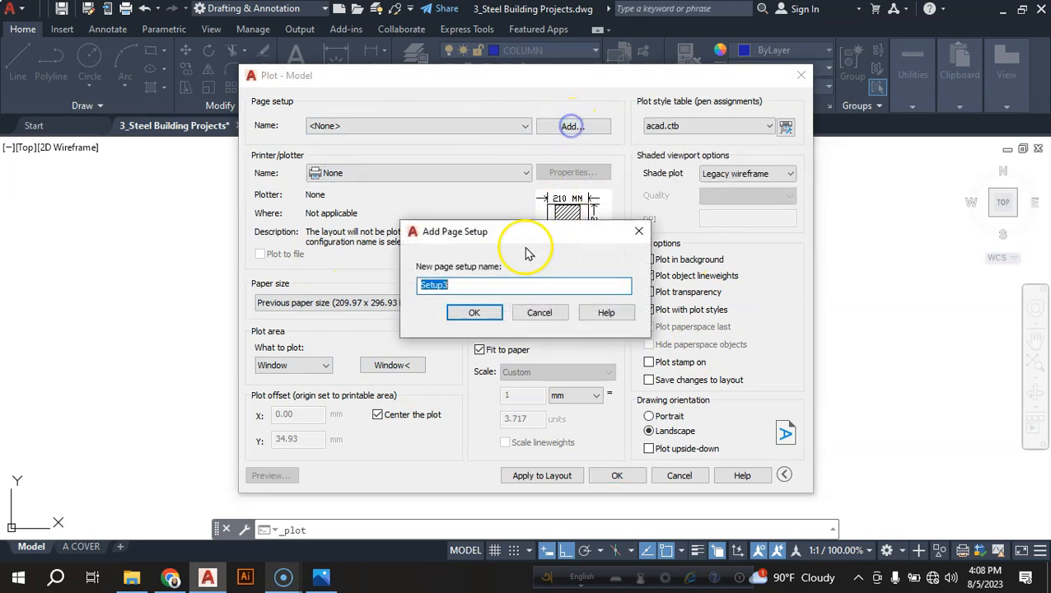
pyautogui.click(537, 311)
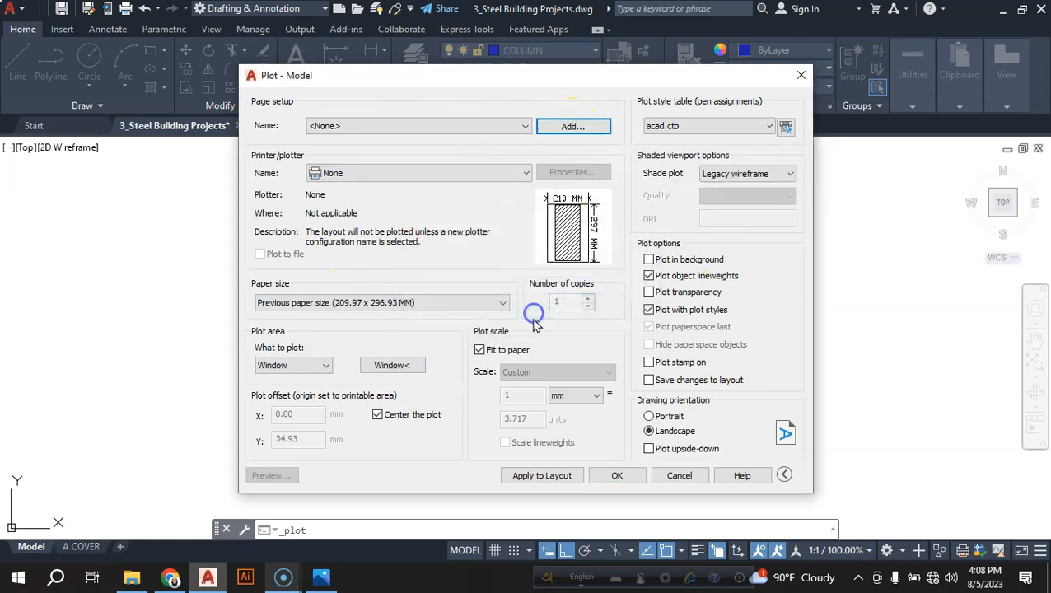
pyautogui.click(416, 130)
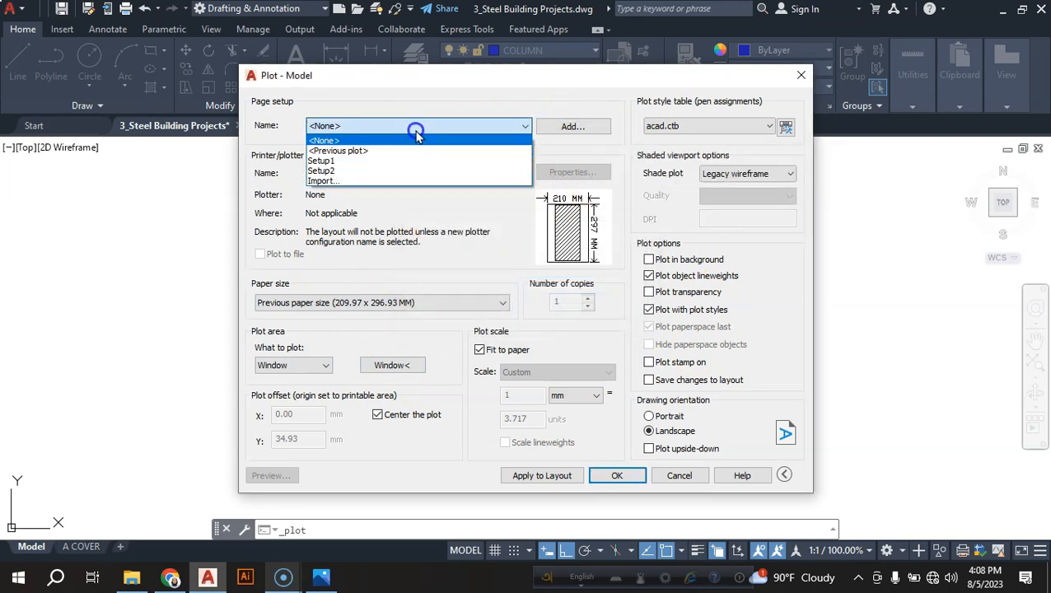
pyautogui.click(359, 174)
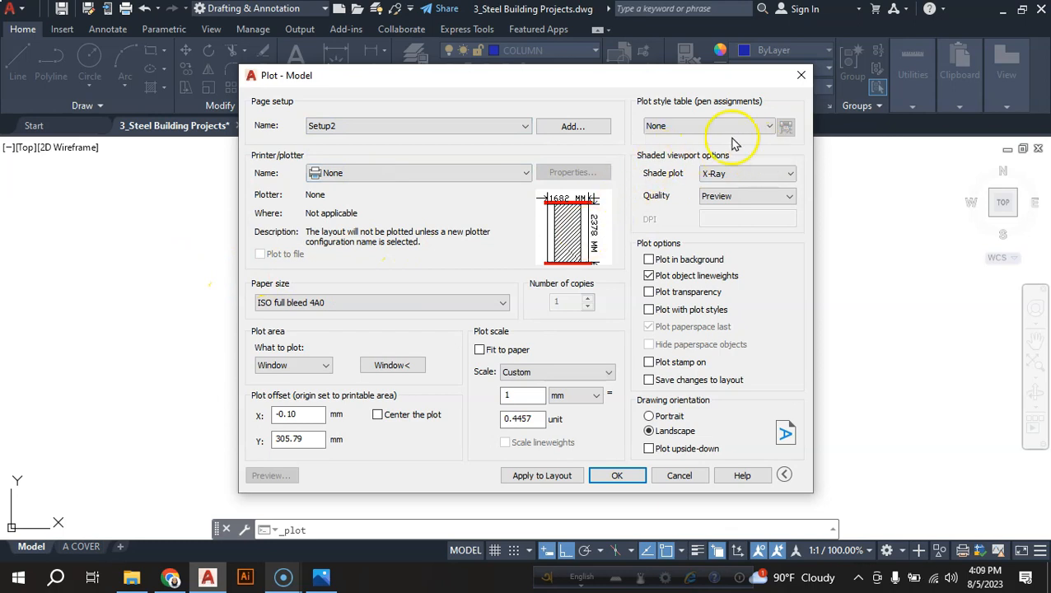
pyautogui.click(497, 127)
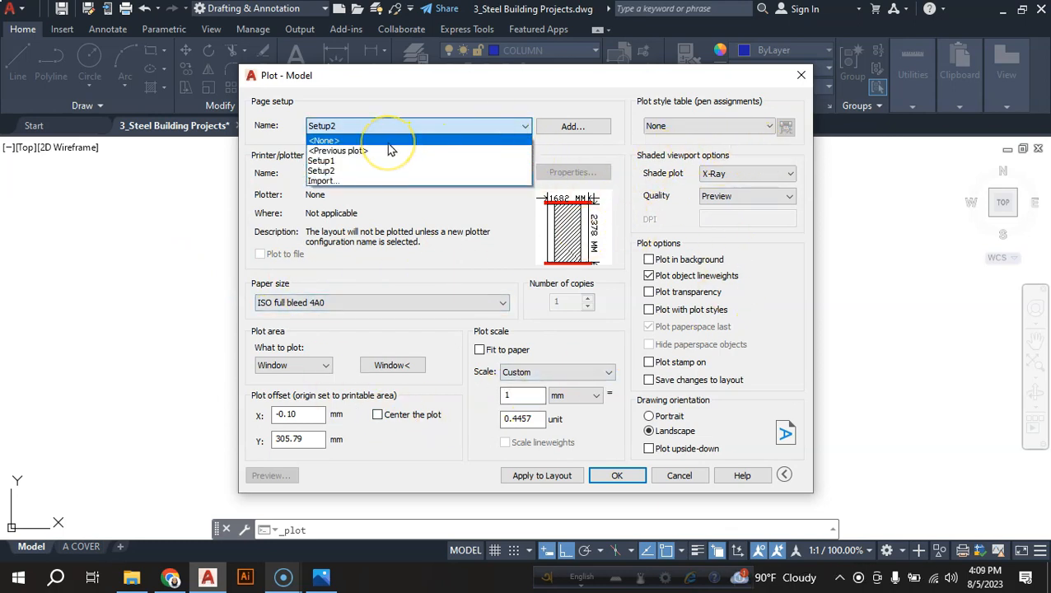
pyautogui.click(345, 142)
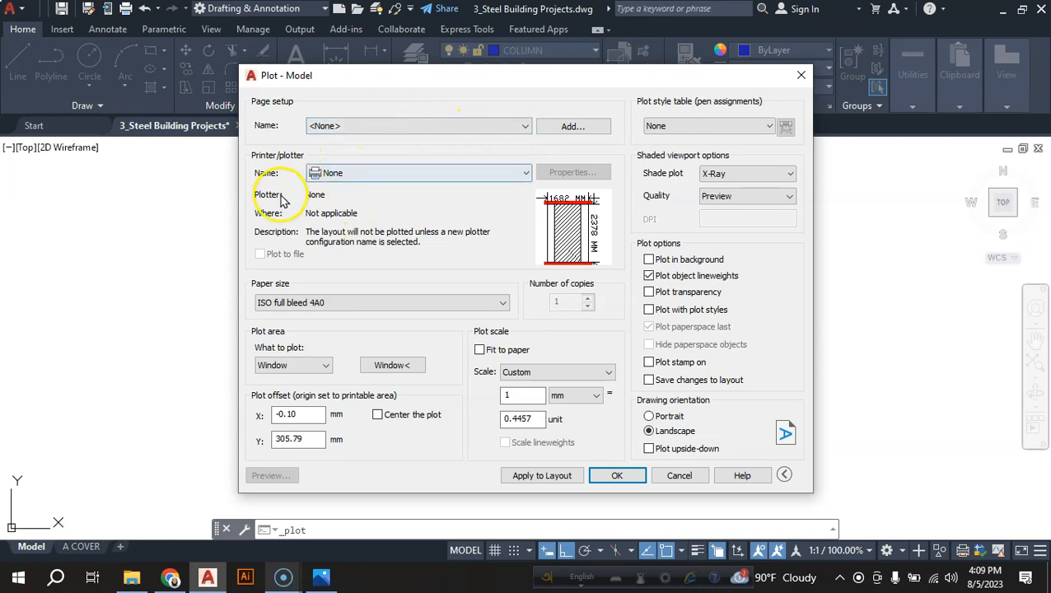
# - Set the plotter to DWG To PDF.pc3 and the paper size to ISO full bleed A4 (297.00 x 210.00 MM)
pyautogui.click(372, 173)
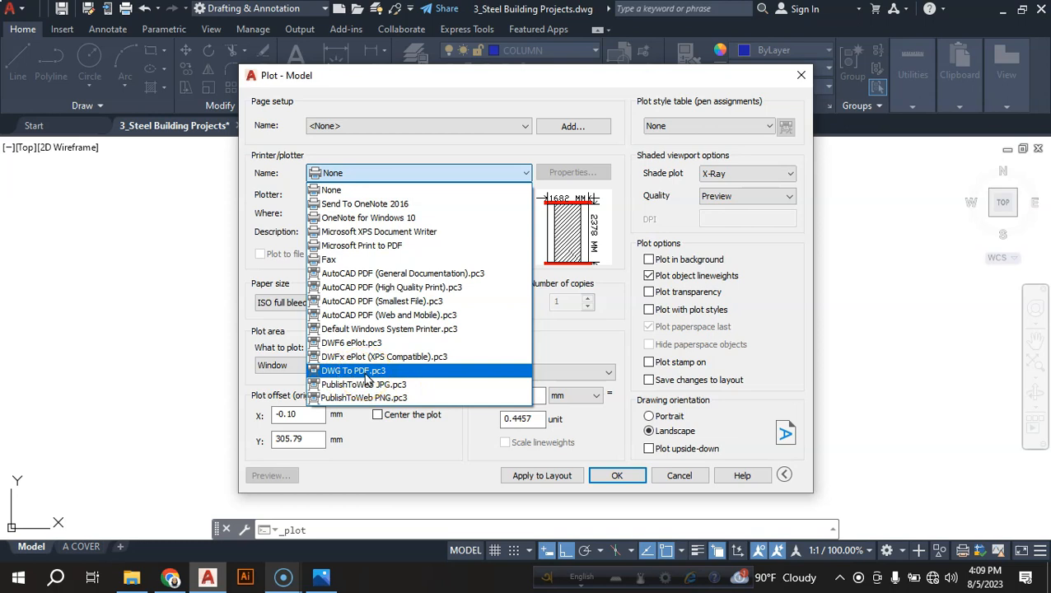
pyautogui.click(385, 372)
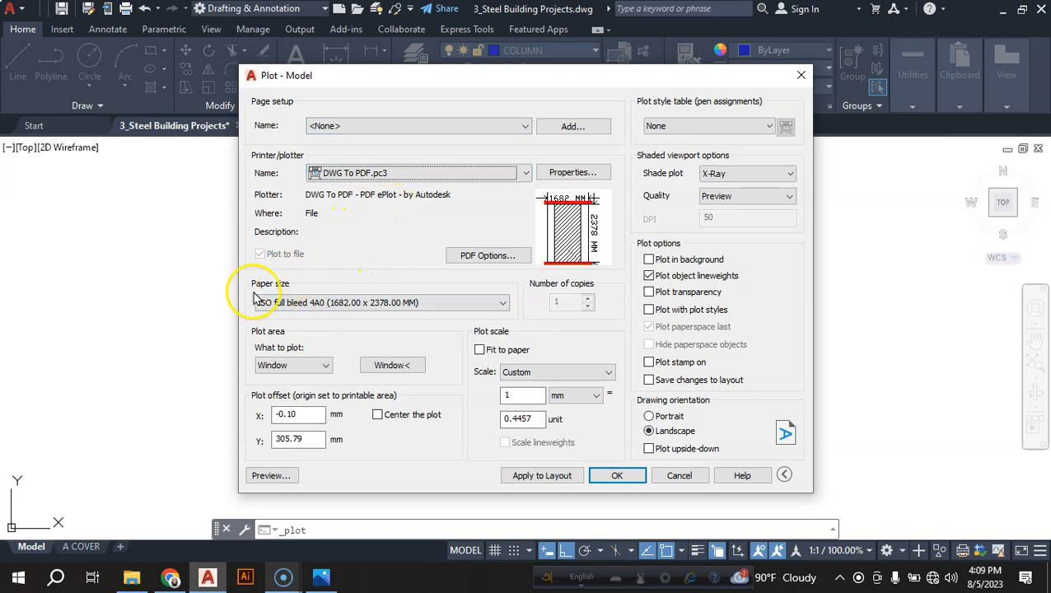
pyautogui.click(342, 303)
pyautogui.scroll(-1, 316, 157)
pyautogui.scroll(5, 317, 157)
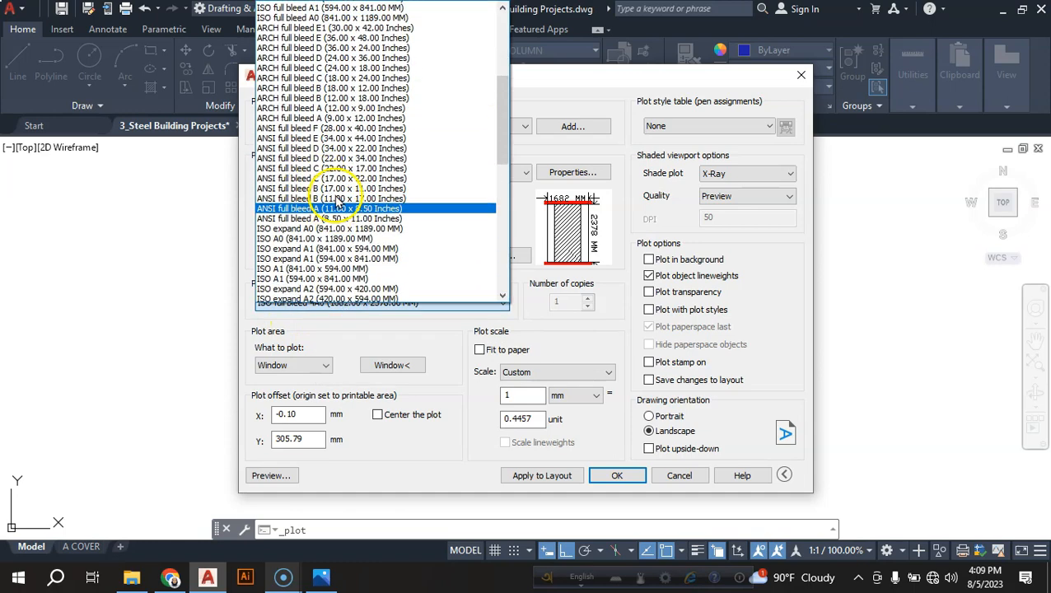
pyautogui.scroll(1, 329, 195)
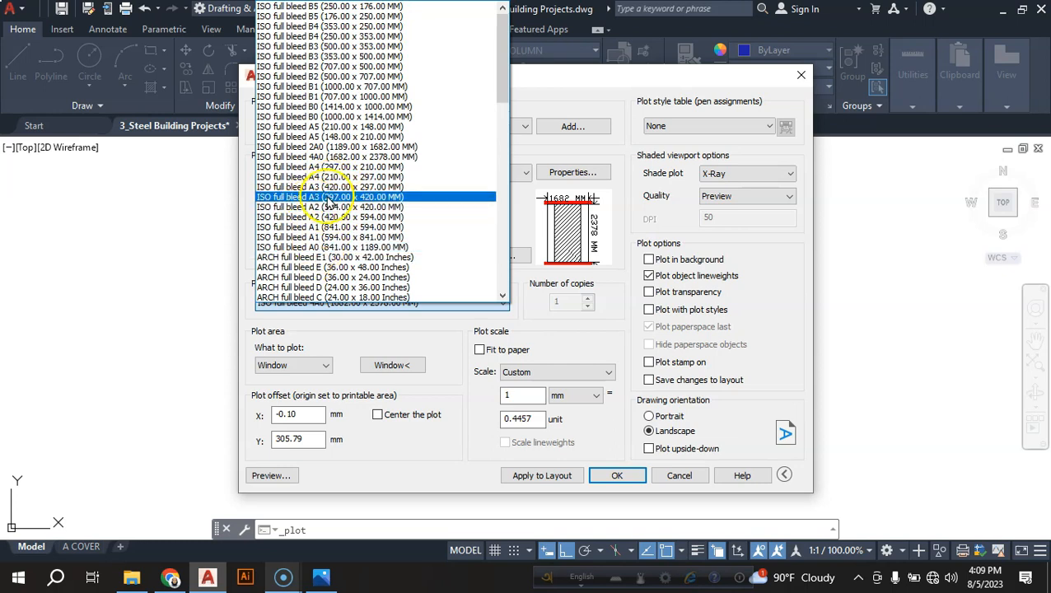
pyautogui.scroll(-4, 363, 183)
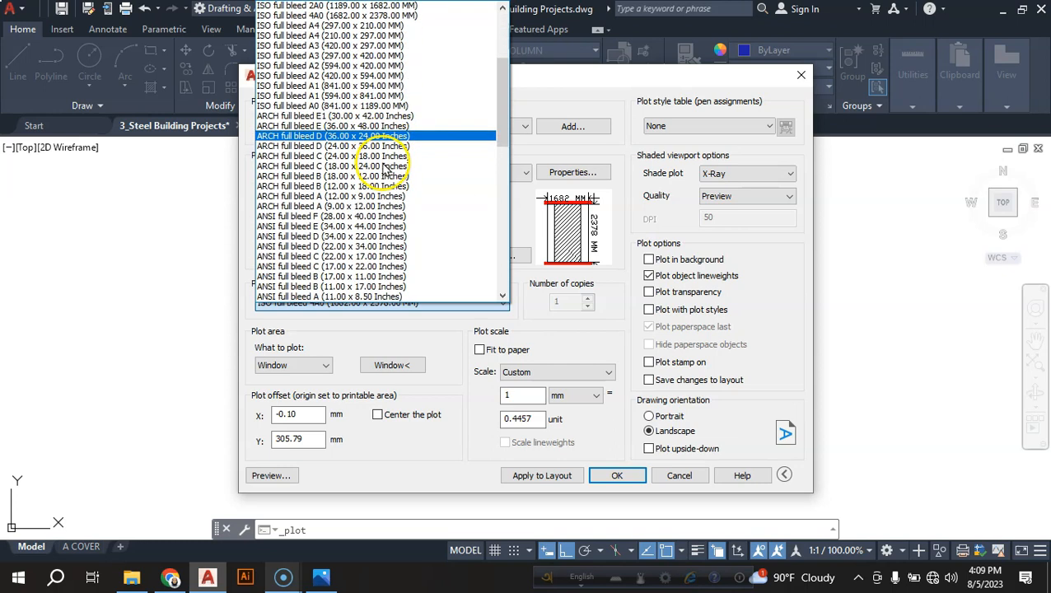
pyautogui.scroll(5, 381, 170)
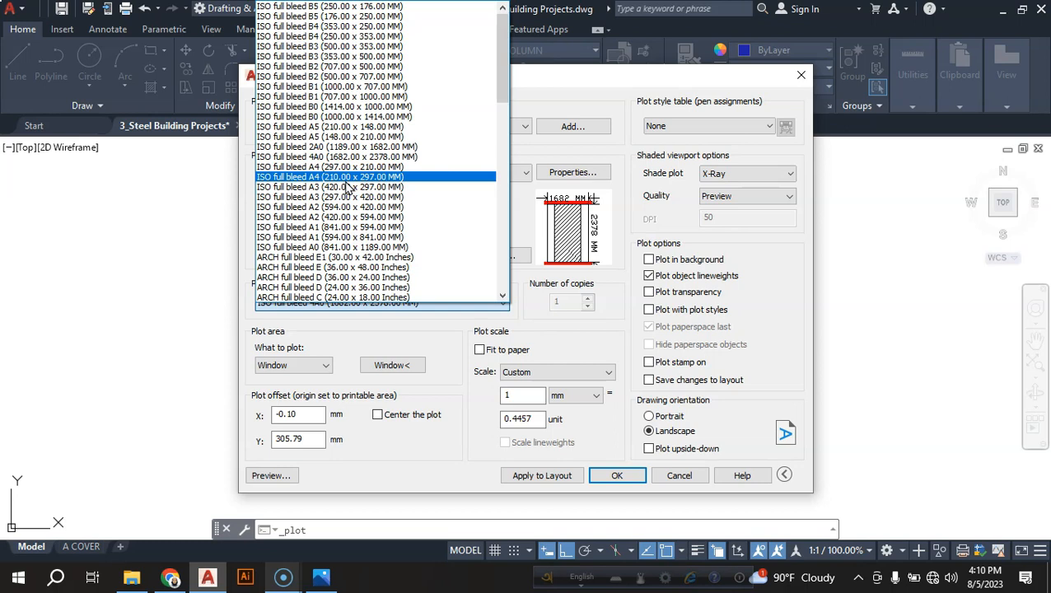
pyautogui.click(311, 168)
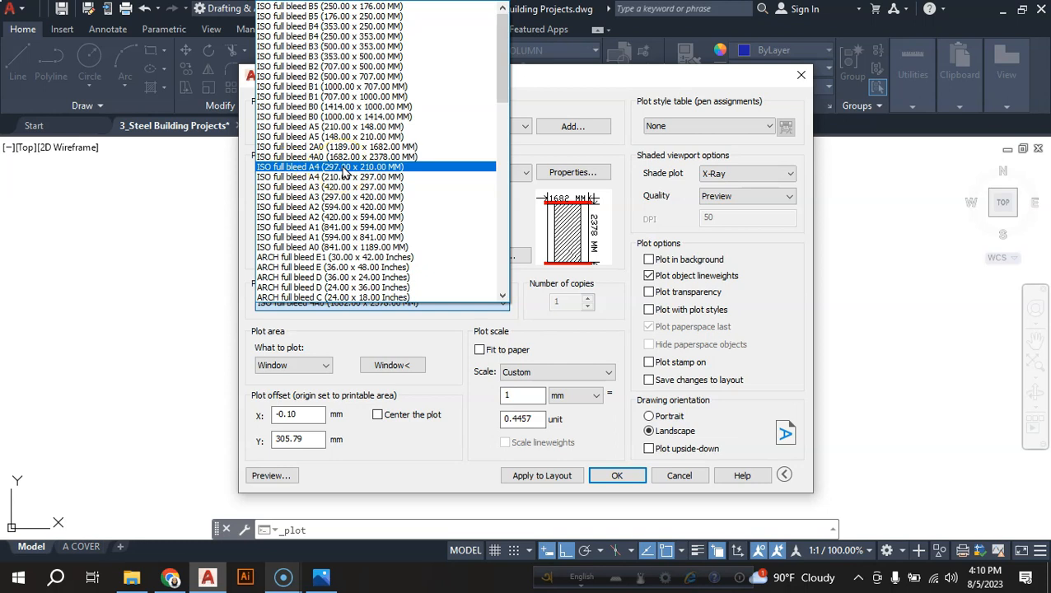
pyautogui.click(344, 169)
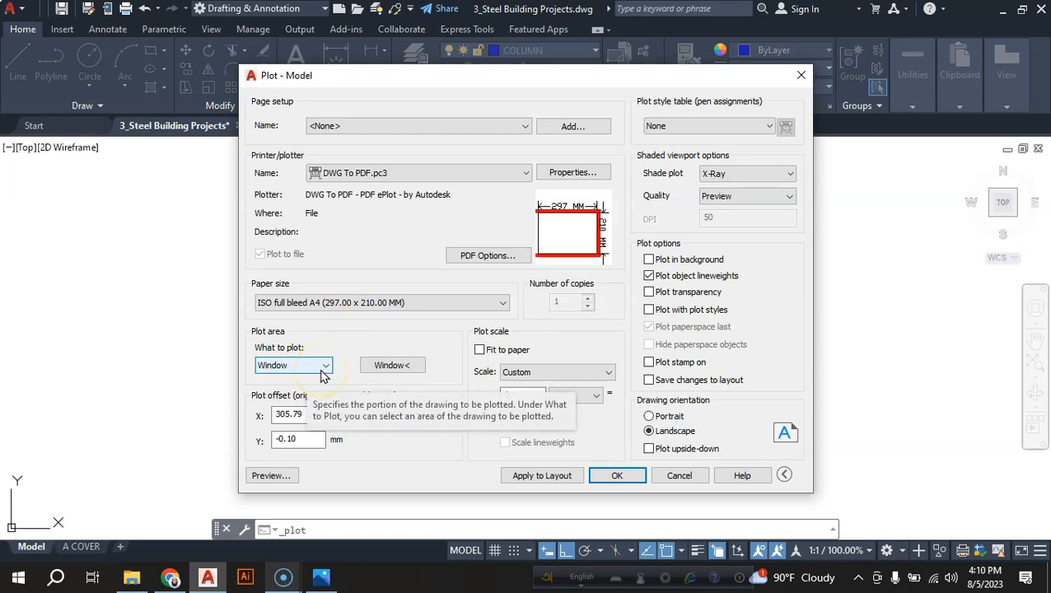
# - Define the plot area as a window enclosing the whole north elevation and its title
pyautogui.click(388, 366)
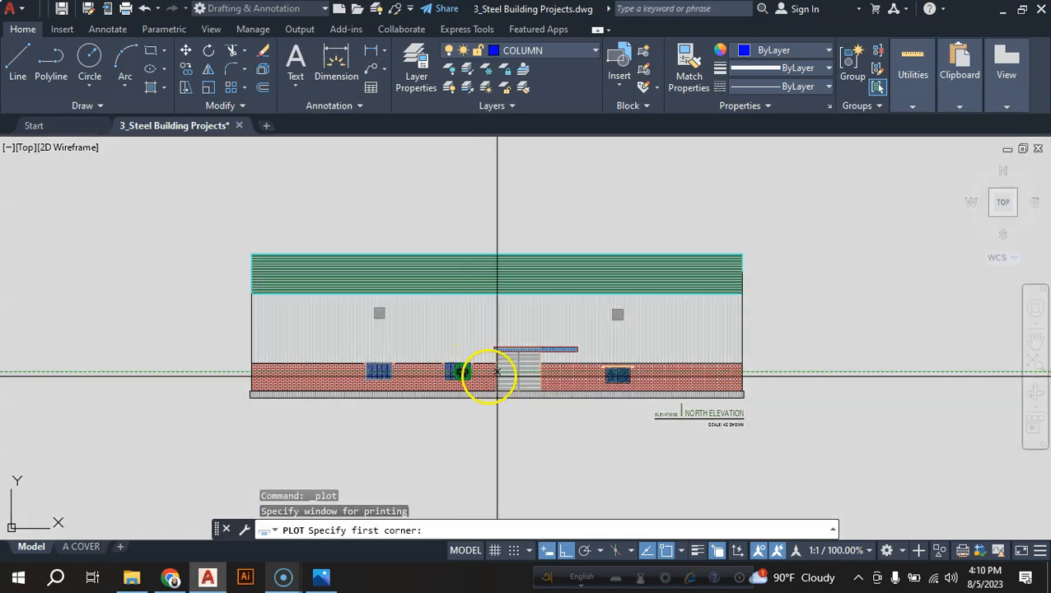
pyautogui.moveTo(243, 243); pyautogui.dragTo(756, 434)
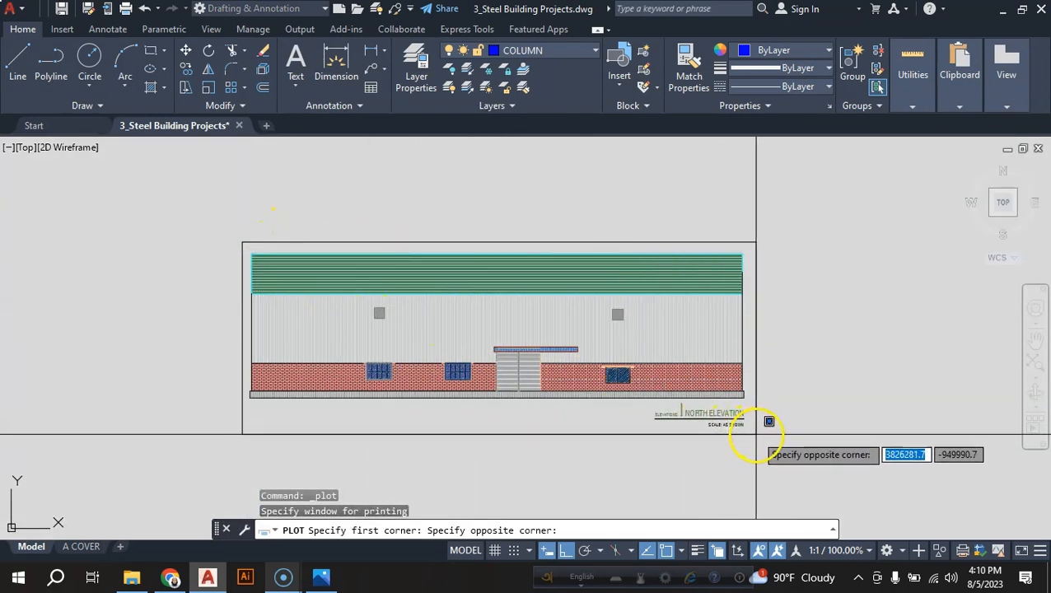
pyautogui.click(756, 434)
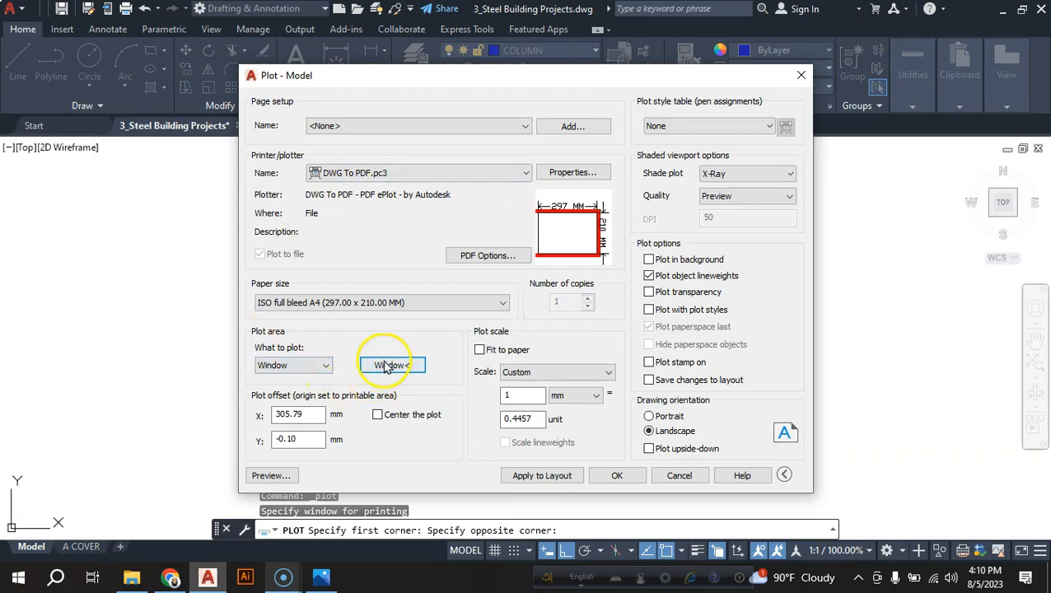
# - Center the plot on the sheet and scale it to fit the paper
pyautogui.click(378, 418)
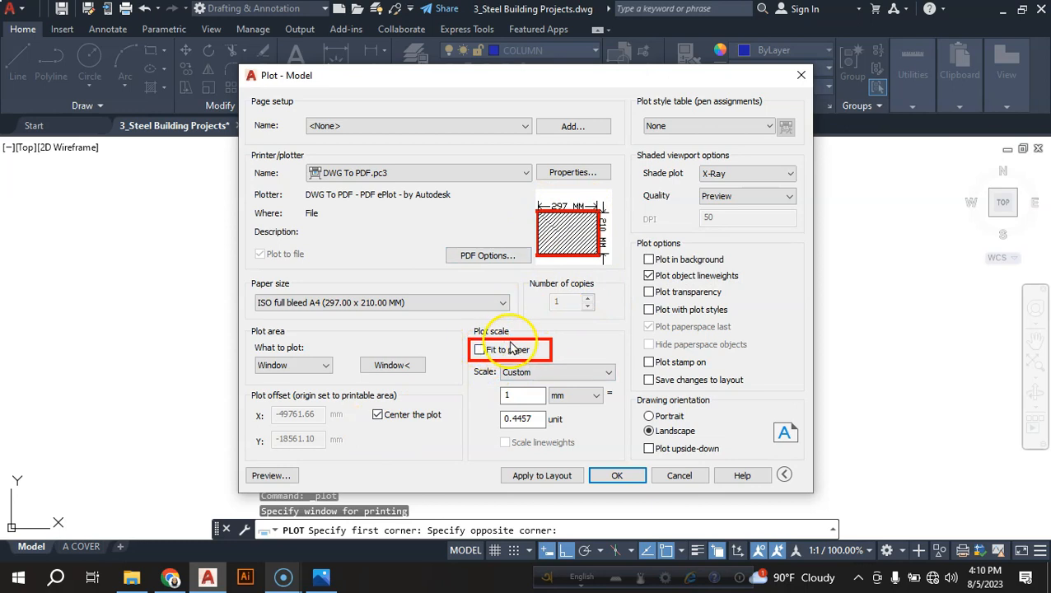
pyautogui.click(482, 351)
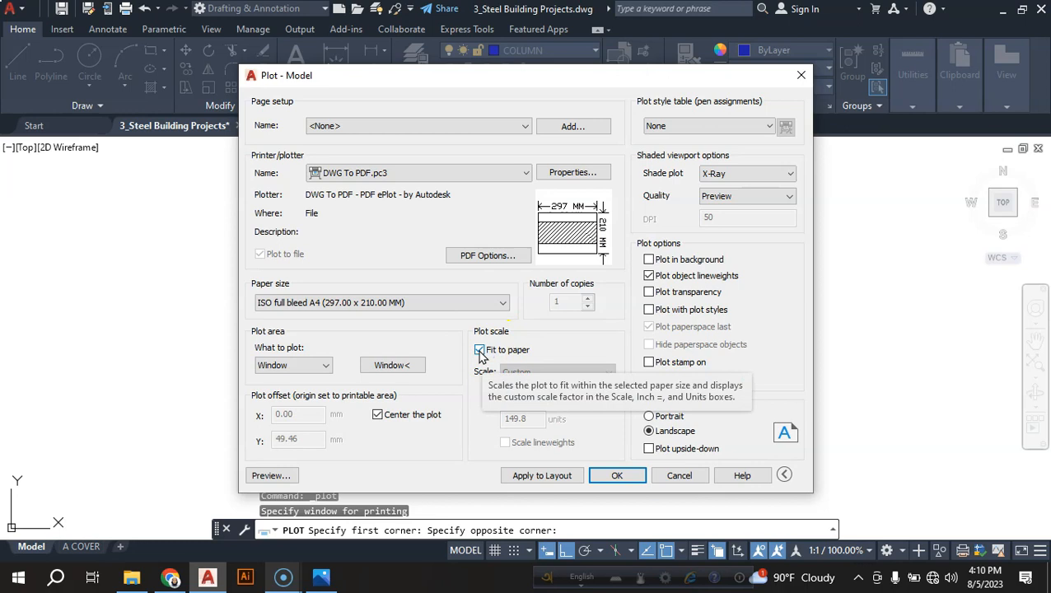
pyautogui.click(480, 351)
pyautogui.click(480, 350)
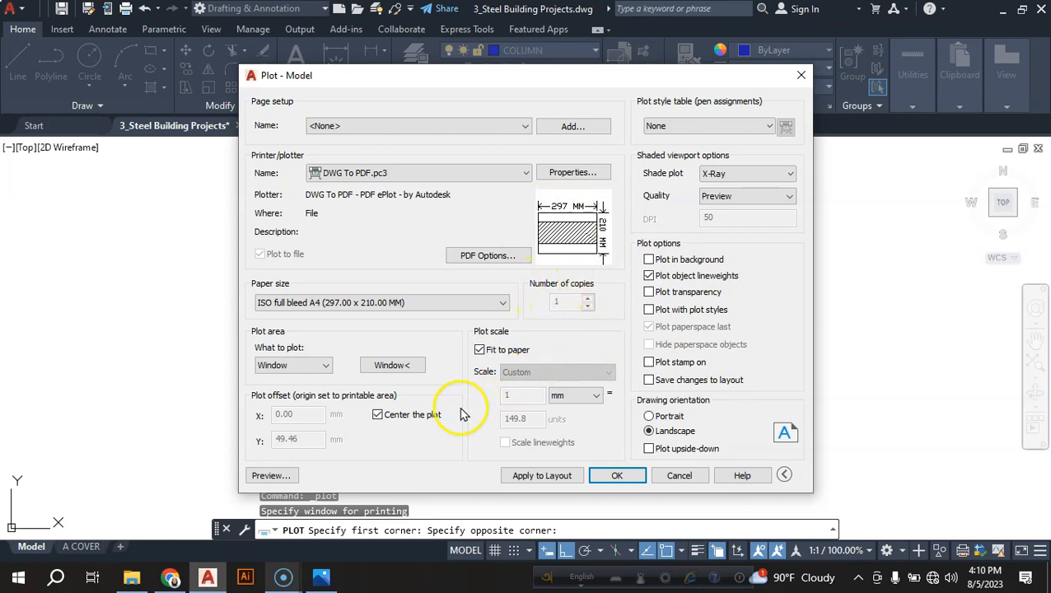
# - Assign the acad.ctb plot style table to the plot
pyautogui.click(704, 130)
pyautogui.click(706, 131)
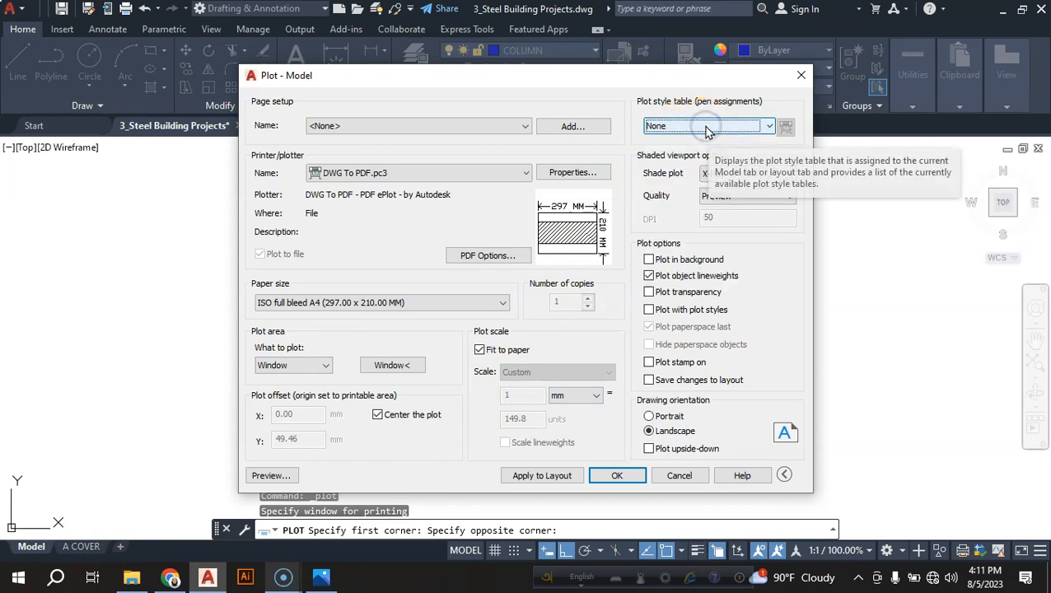
pyautogui.click(706, 128)
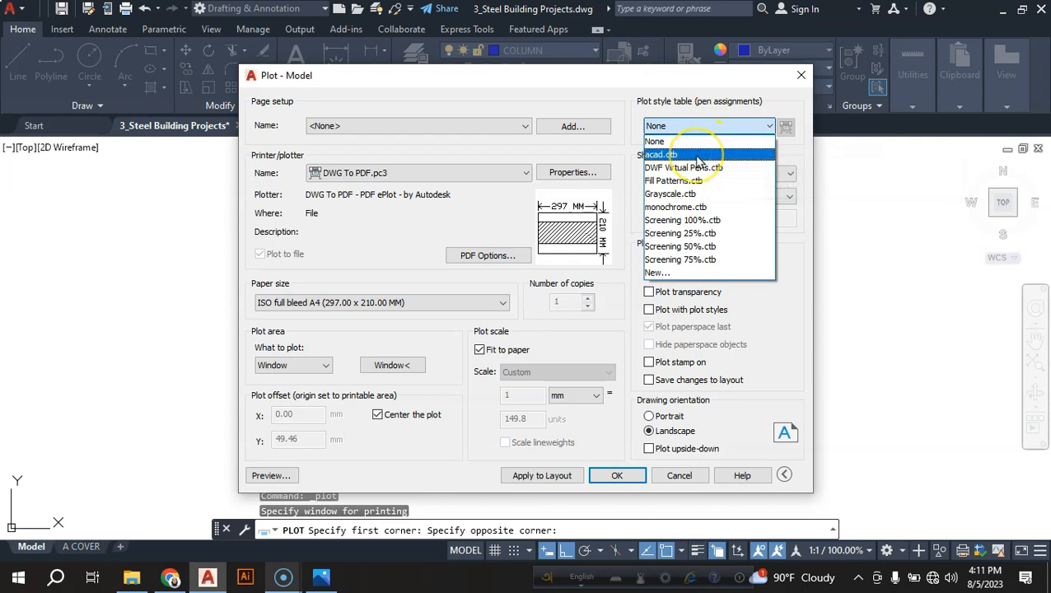
pyautogui.click(696, 157)
pyautogui.click(541, 320)
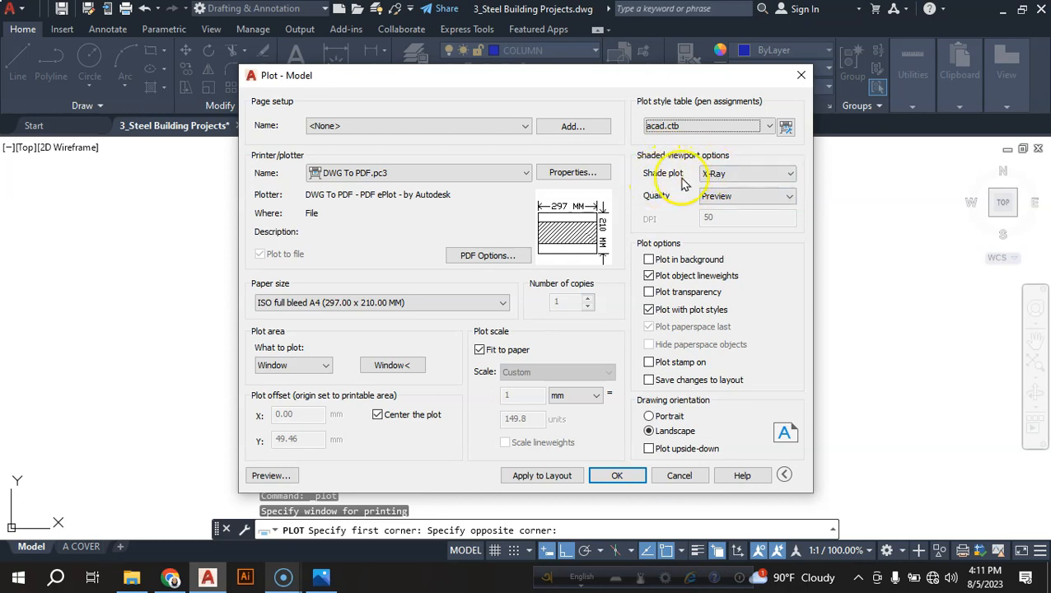
# - Set the shaded viewport's shade plot to As displayed and its quality to Maximum
pyautogui.click(729, 173)
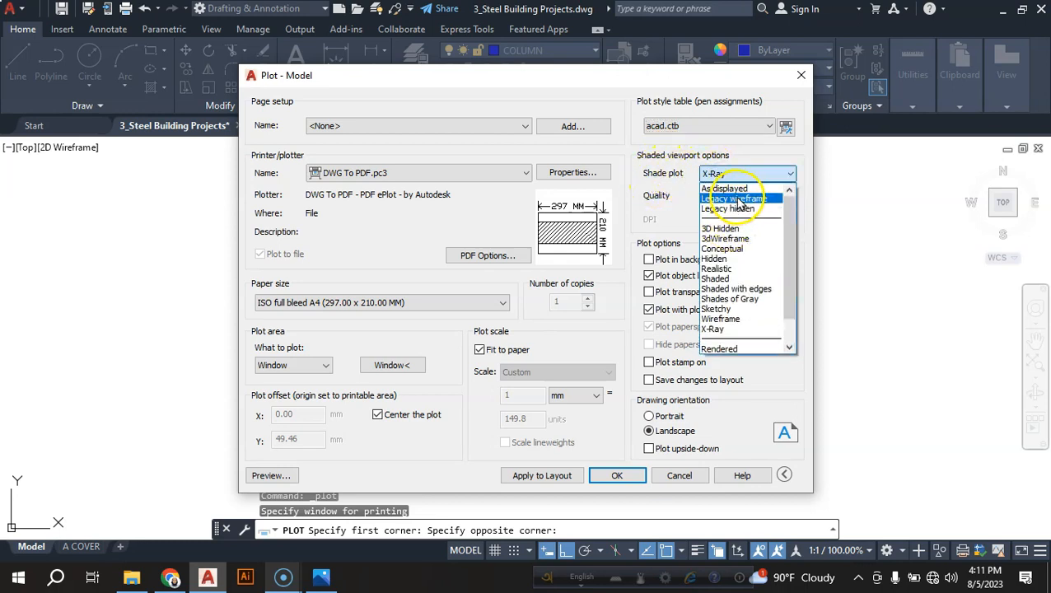
pyautogui.click(725, 188)
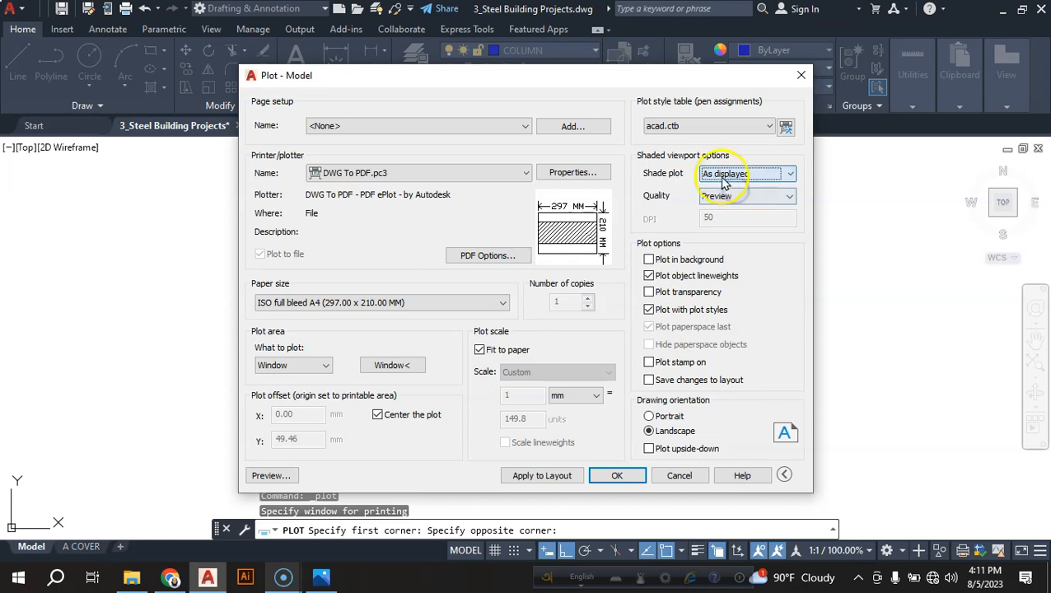
pyautogui.click(743, 196)
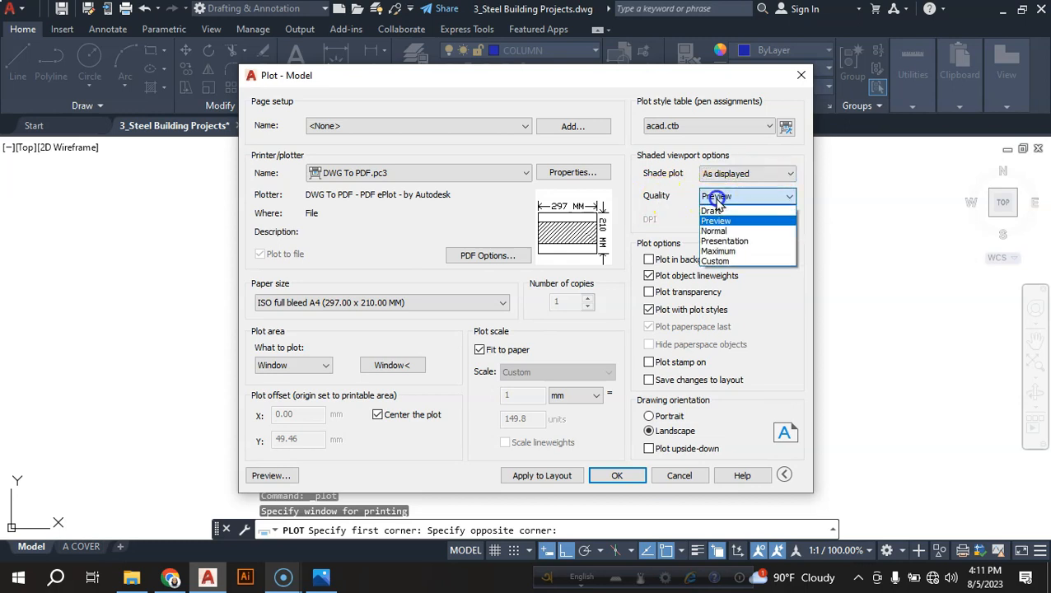
pyautogui.click(739, 251)
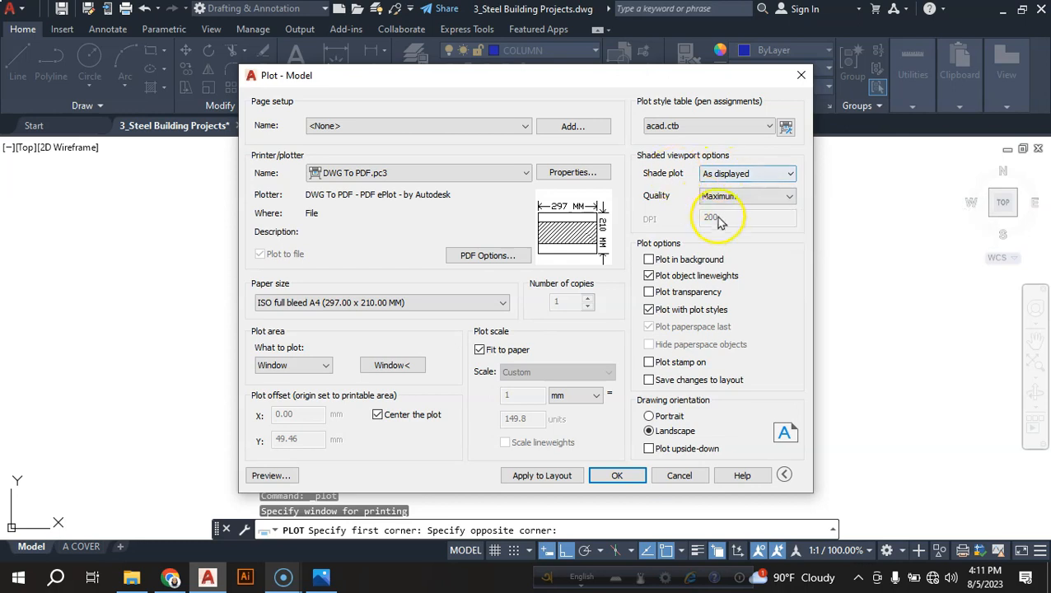
# - Compare the Portrait and Landscape drawing orientations, keeping Landscape, and preview the north elevation plot on the sheet
pyautogui.click(648, 416)
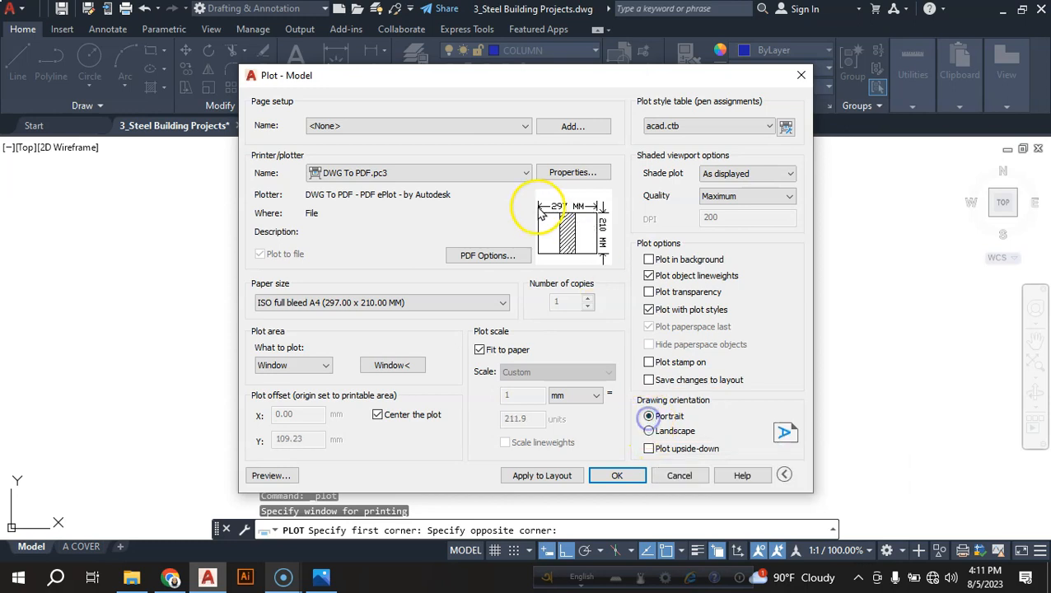
pyautogui.click(650, 432)
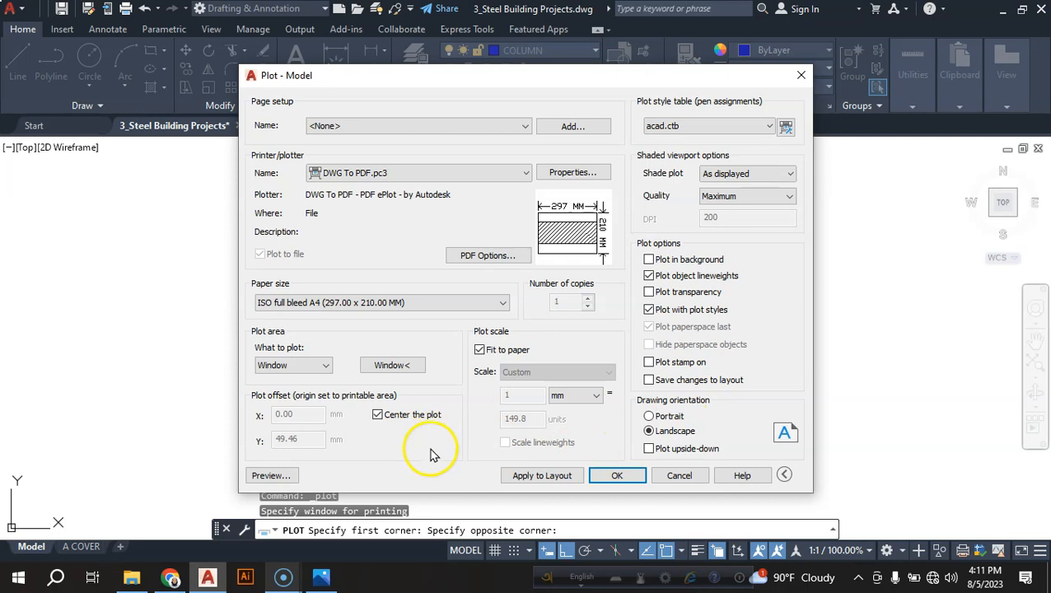
pyautogui.click(276, 476)
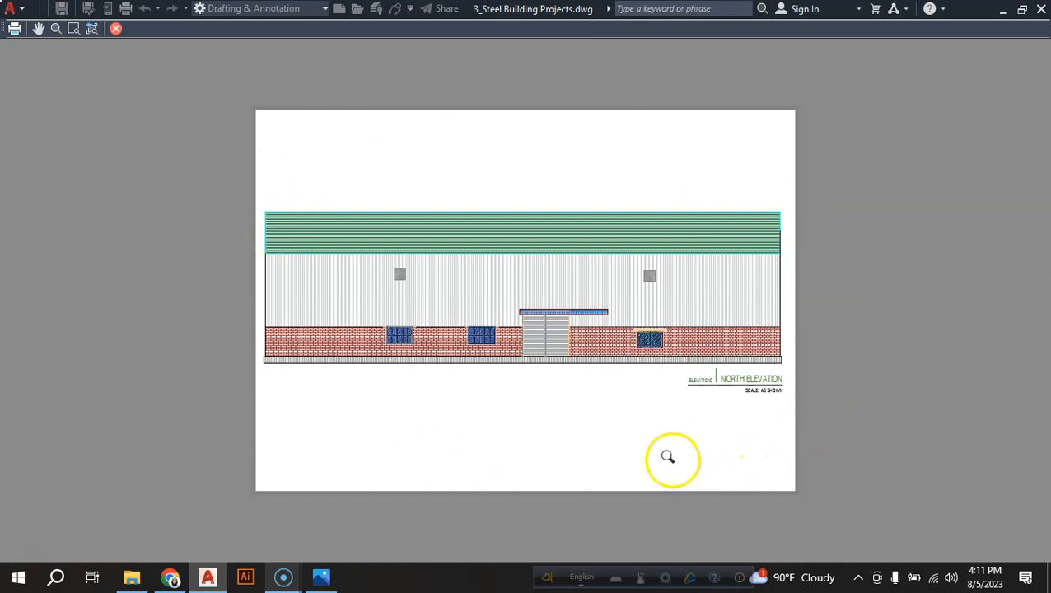
pyautogui.press('Escape')
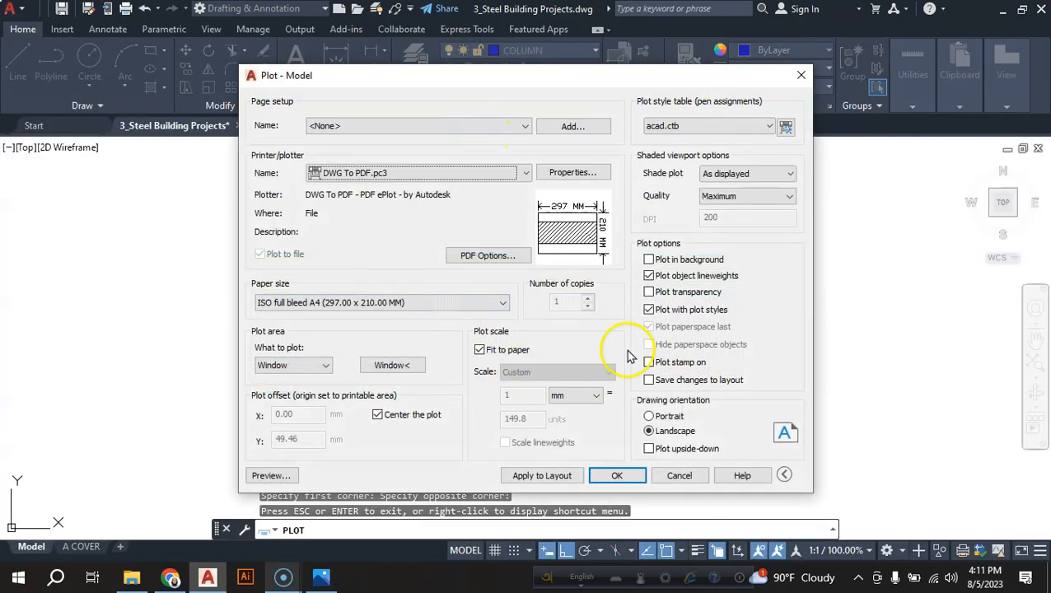
# - Plot the north elevation to the Desktop as a PDF file named 3_Steel Building Projects-Model.pdf
pyautogui.click(617, 476)
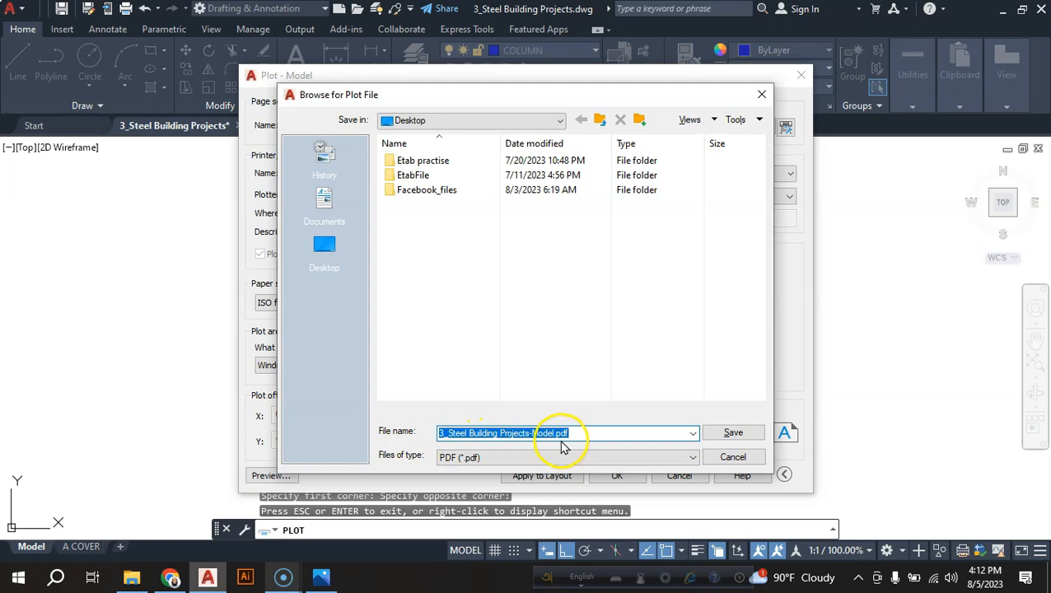
pyautogui.click(502, 458)
pyautogui.click(500, 468)
pyautogui.click(731, 435)
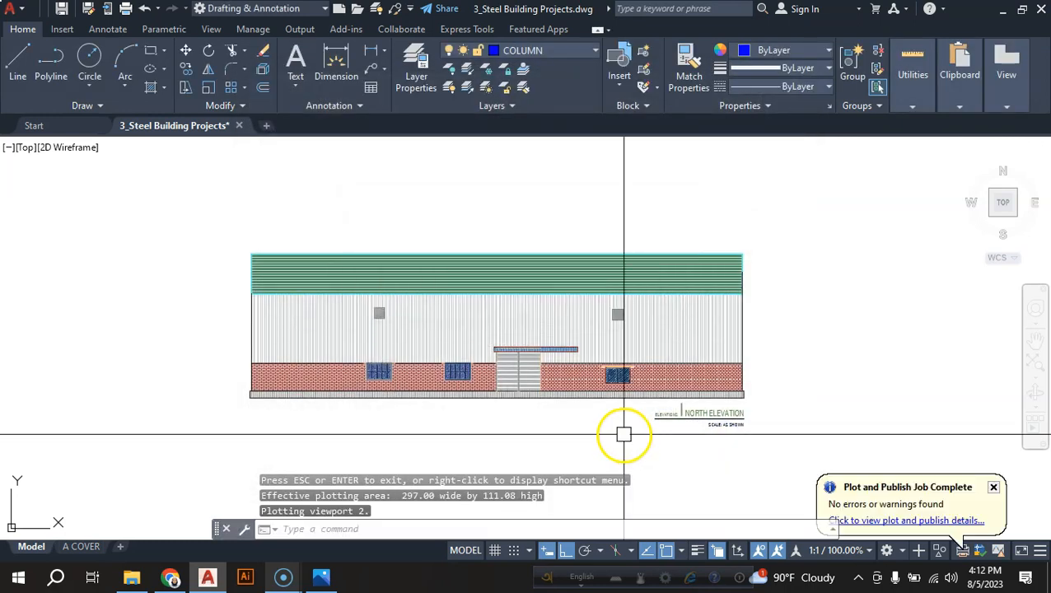